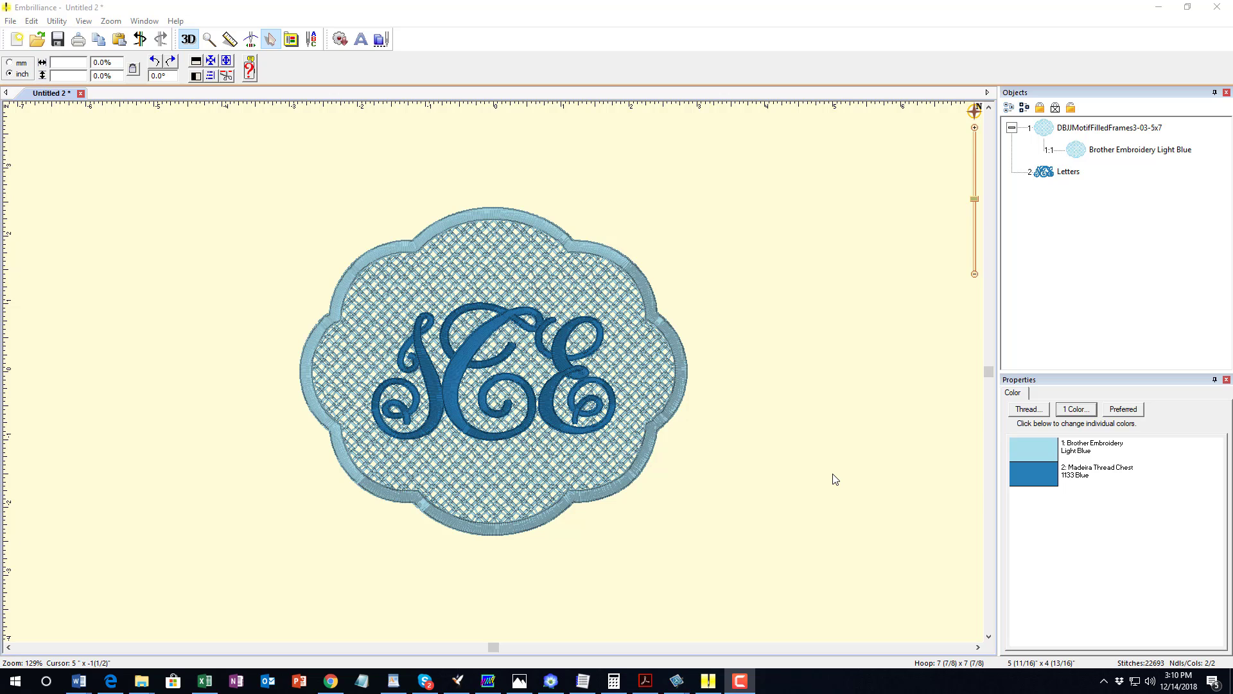
Start a new design and merge in the DBJJMotifFilledFrames3 5x7 scalloped motif-filled frame.
left_click(1217, 584)
left_click(17, 42)
left_click(11, 21)
left_click(53, 158)
left_click(441, 274)
left_click_drag(823, 235, 831, 318)
double_click(733, 349)
Rotate the whole frame 90° so it is wider than tall, then deselect it.
left_click_drag(235, 163, 730, 604)
left_click(155, 63)
left_click(735, 320)
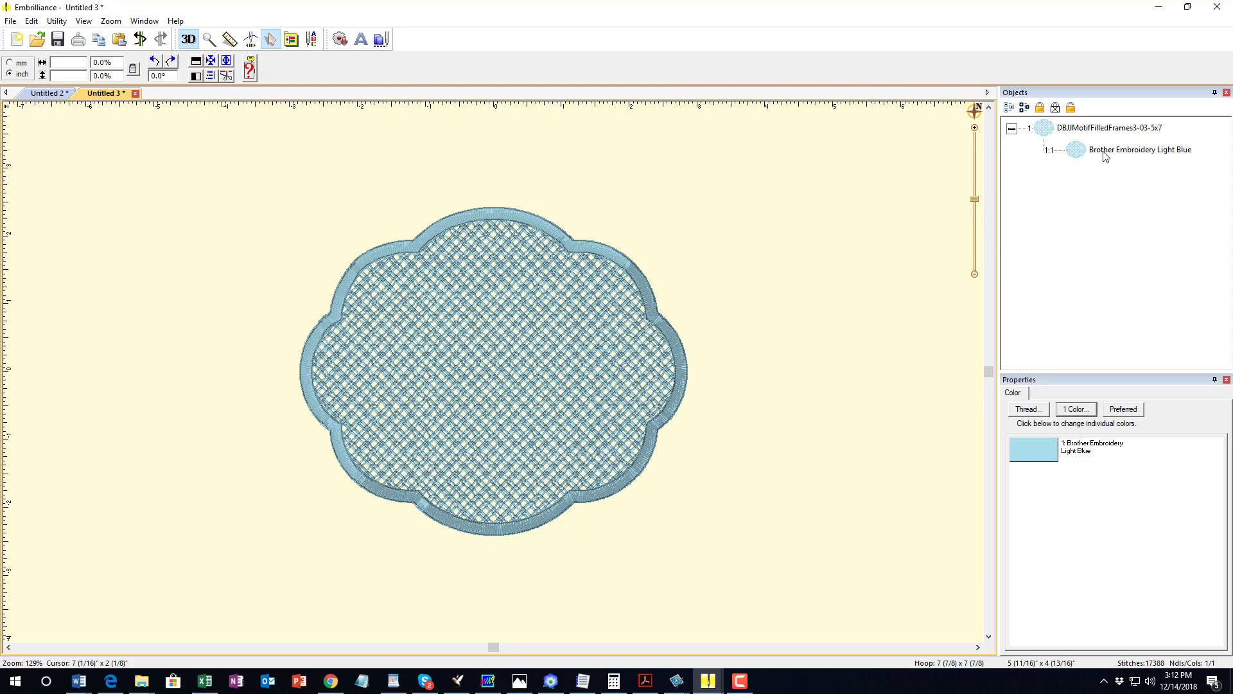
Add a lettering object and try the DBJJ She Monogram 2 and half inch font.
left_click(1101, 131)
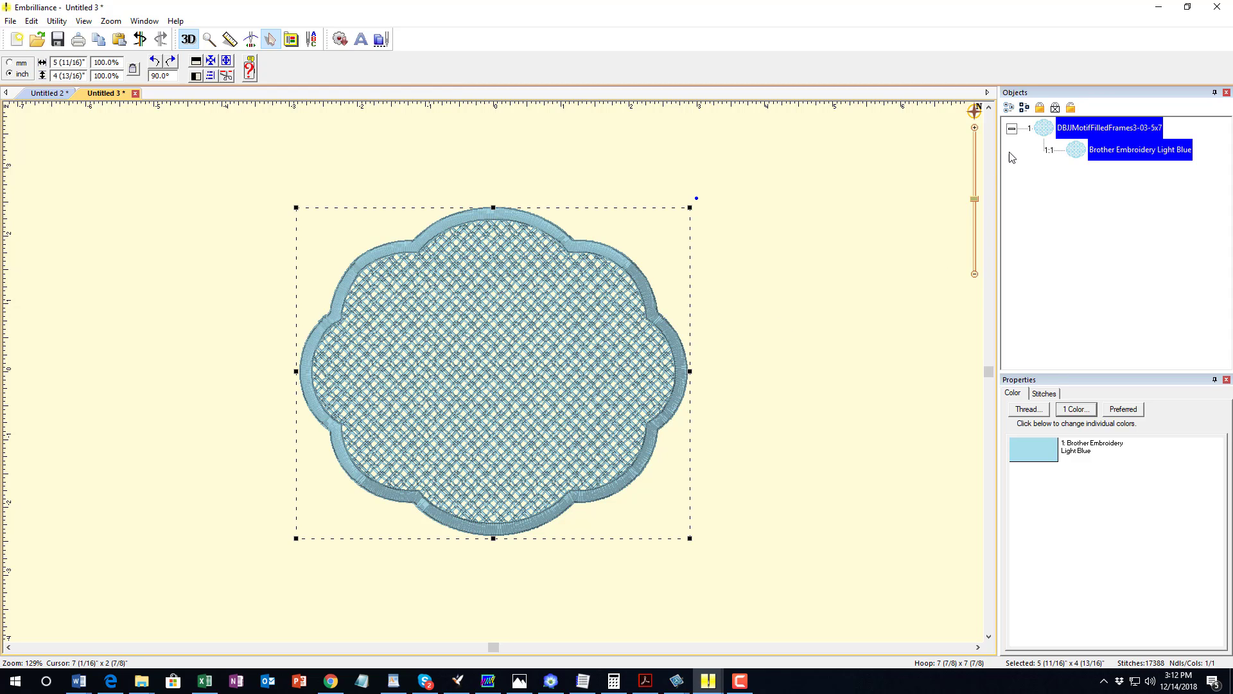
left_click(848, 248)
left_click(361, 40)
left_click(1127, 483)
scroll(1125, 548, "down", 5)
left_click(1126, 561)
Switch to DBJJ She Monogram 2 inch and replace the ABC placeholder with the monogram initials.
left_click(1076, 484)
left_click(1088, 517)
left_click_drag(1035, 430, 902, 424)
type("jte")
Apply the new monogram letters and nudge the E slightly to the left.
left_click(1137, 443)
scroll(496, 410, "up", 3)
left_click_drag(680, 400, 653, 409)
Centre the three monogram letters horizontally using Align and Distribute.
left_click(1066, 178)
left_click(210, 75)
left_click(627, 313)
left_click(642, 410)
Select the monogram together with the frame and centre the letters within the frame.
left_click(695, 411)
scroll(551, 300, "down", 2)
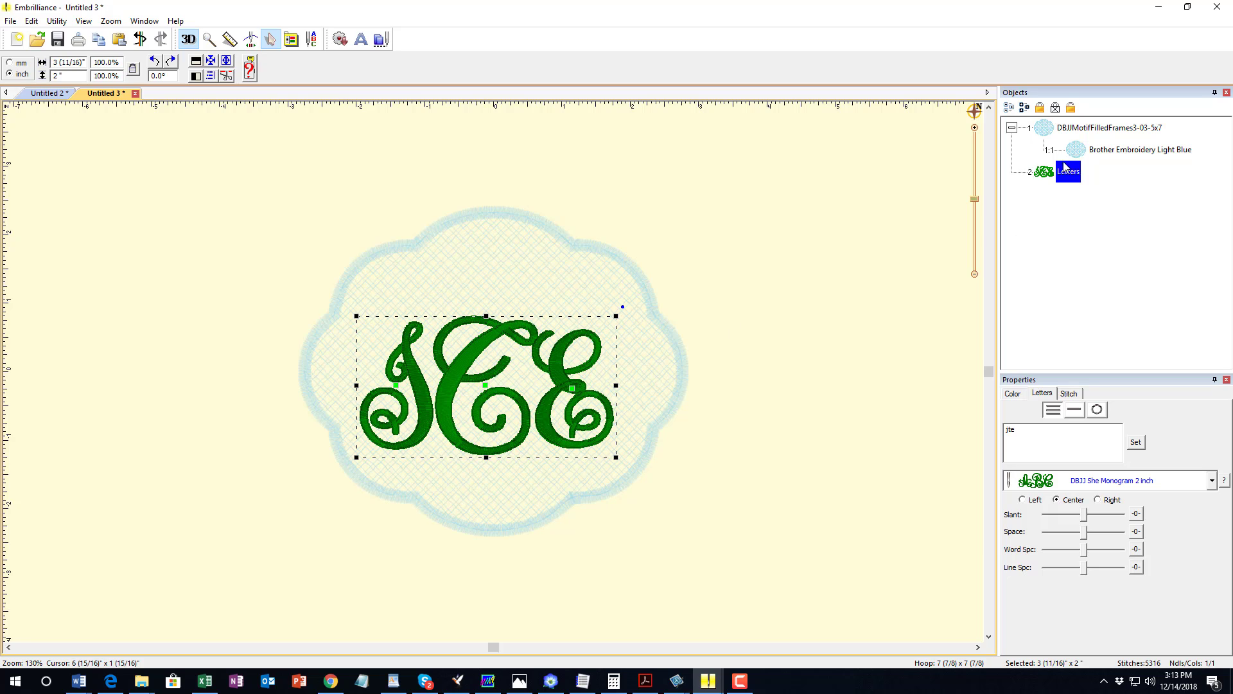
left_click(1045, 132, "ctrl")
left_click(210, 77)
left_click(651, 409)
left_click(693, 408)
Enlarge the monogram letters to about 110% with a corner handle.
left_click(824, 354)
left_click(452, 370)
left_click_drag(621, 302, 646, 286)
Re-centre the enlarged monogram horizontally on the frame, then deselect everything.
left_click(1045, 128, "shift")
left_click(214, 76)
left_click(625, 313)
left_click(693, 407)
left_click(835, 380)
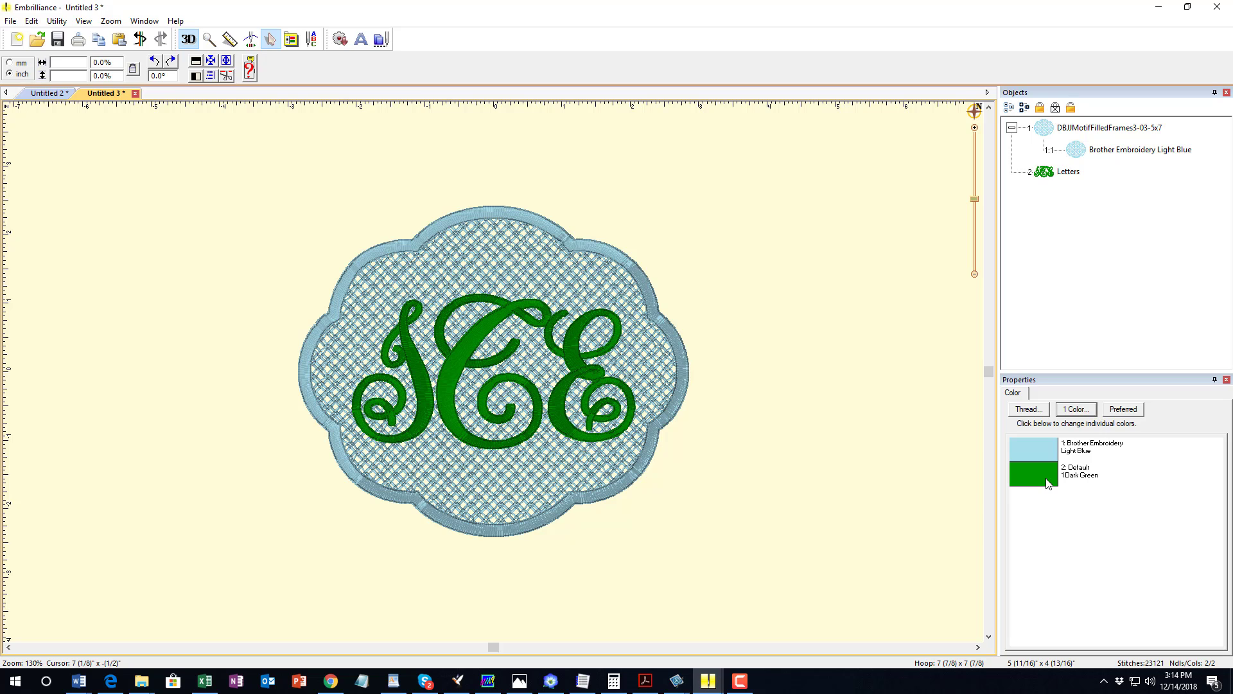
Change the monogram thread from dark green to Madeira 1133 Blue.
left_click(1047, 482)
scroll(633, 376, "down", 3)
left_click(536, 387)
left_click(701, 264)
In Save As, choose the PES stitch format and the Desktop as the location.
left_click(11, 21)
left_click(45, 171)
left_click(522, 411)
left_click(494, 424)
left_click(576, 273)
left_click(576, 273)
left_click(576, 273)
scroll(580, 339, "up", 5)
left_click(468, 284)
Name the file 'motiffr' and save it.
left_click(521, 392)
left_click_drag(521, 392, 347, 387)
type("motifframesample")
left_click(792, 393)
left_click(458, 424)
Replace the lettering text with the first name and try DBJJ Bridgetown Font 2 INCH.
double_click(1021, 430)
type("Julie")
left_click(1211, 480)
scroll(1170, 542, "up", 5)
scroll(1171, 543, "up", 2)
left_click(1152, 609)
Try Bridgetown 1.5 INCH and 1INCH, then apply the first-name text.
left_click(1212, 481)
scroll(1163, 537, "up", 1)
left_click(1160, 529)
left_click(1212, 481)
left_click(1158, 524)
left_click(1133, 449)
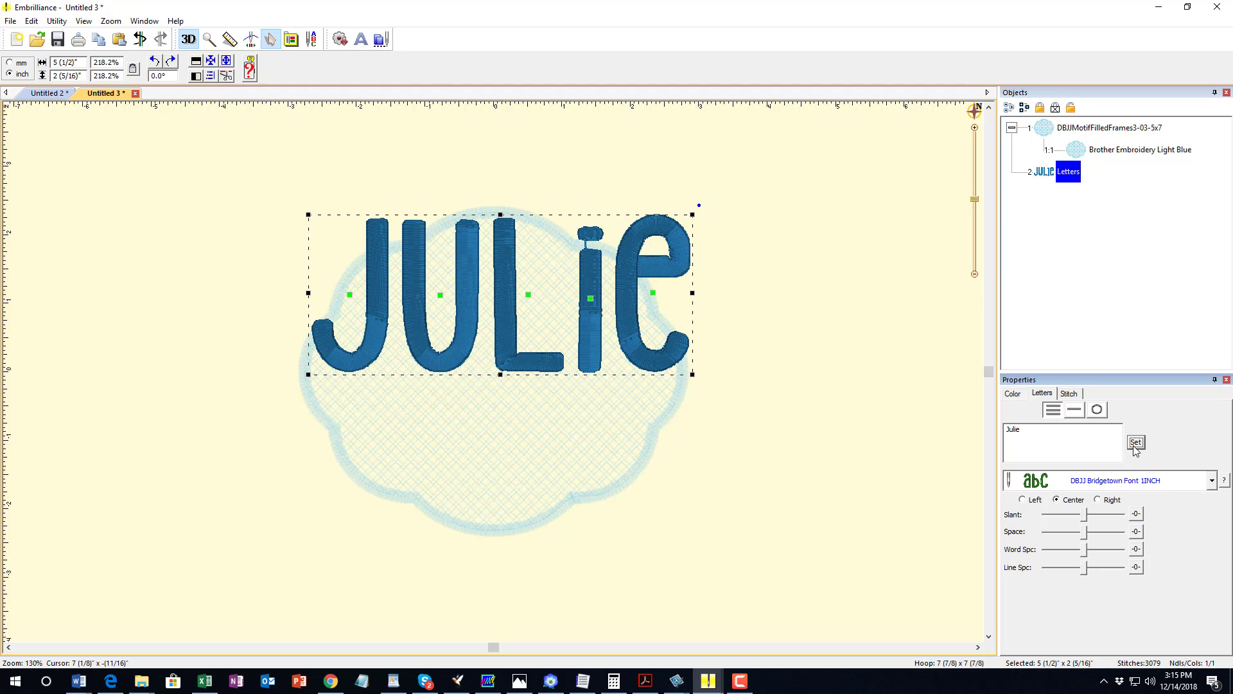
Compare Bridgetown 1INCH and 2 INCH, settling on DBJJ Bridgetown Font 1.5 INCH.
left_click(1212, 481)
left_click(1178, 521)
left_click(1212, 481)
left_click(1173, 521)
left_click(1211, 482)
scroll(1155, 542, "up", 2)
left_click(1161, 524)
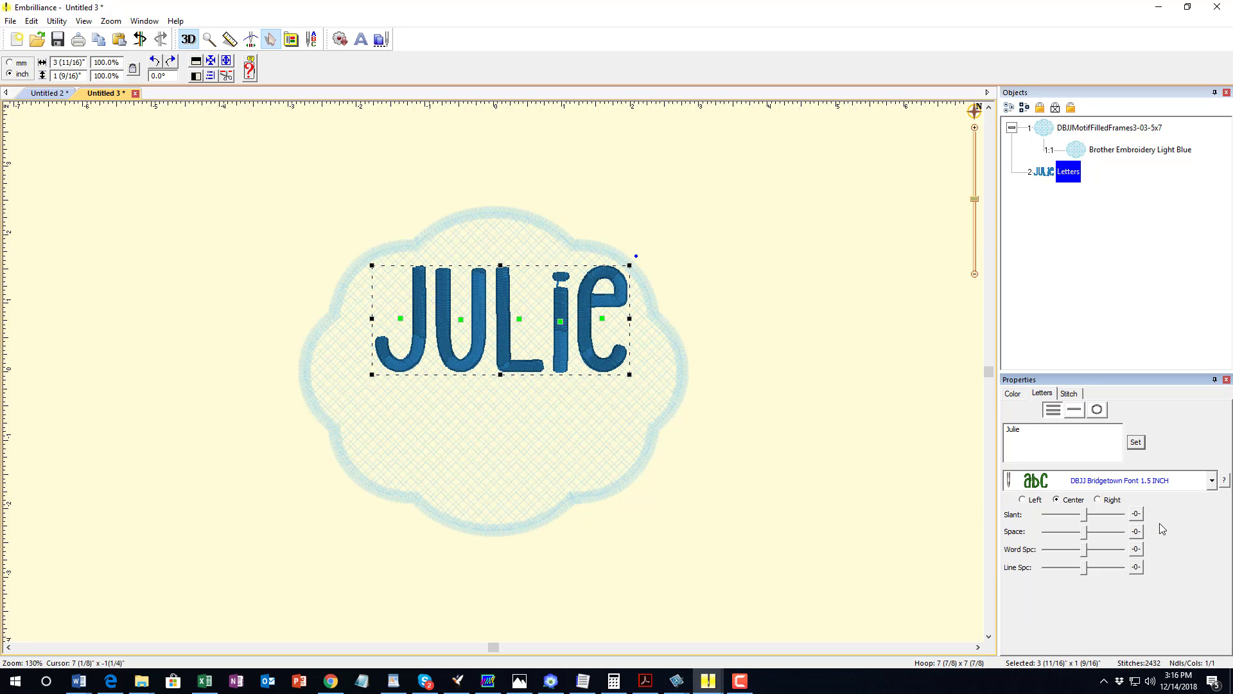
Centre the first-name lettering vertically and horizontally on the scalloped frame, then deselect.
left_click(1047, 131, "shift")
left_click(213, 76)
left_click(556, 353)
left_click(625, 313)
left_click(645, 407)
left_click(694, 409)
left_click(10, 21)
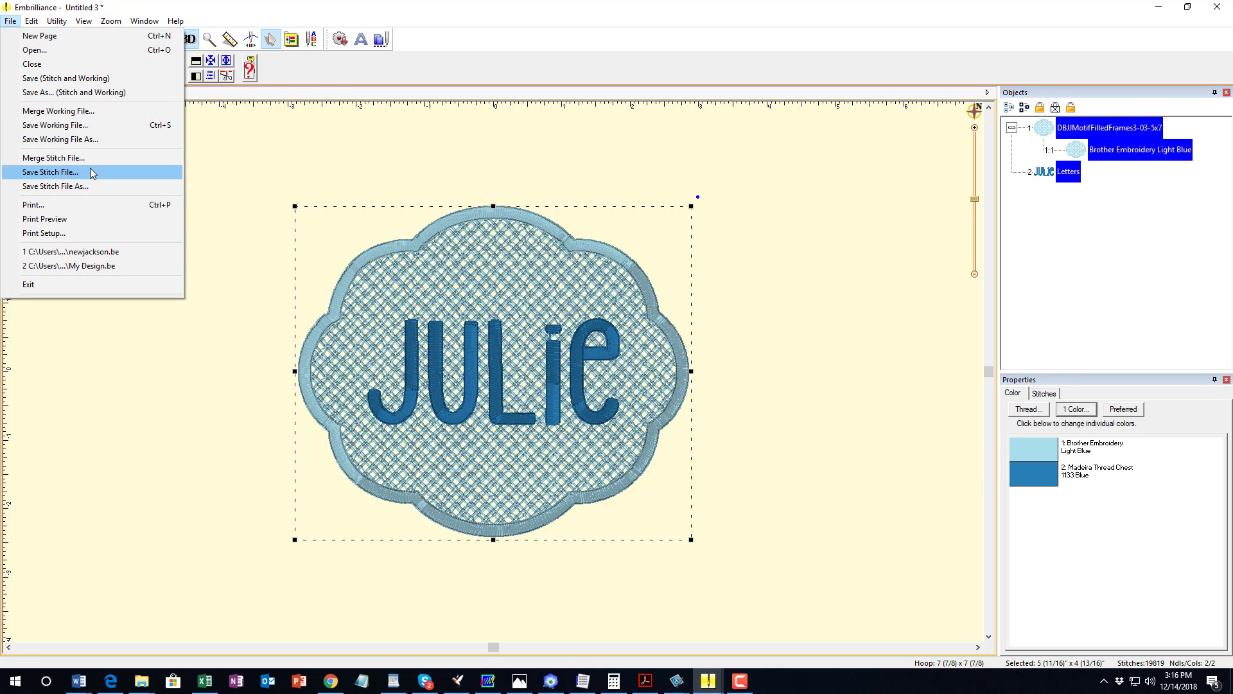
left_click(772, 373)
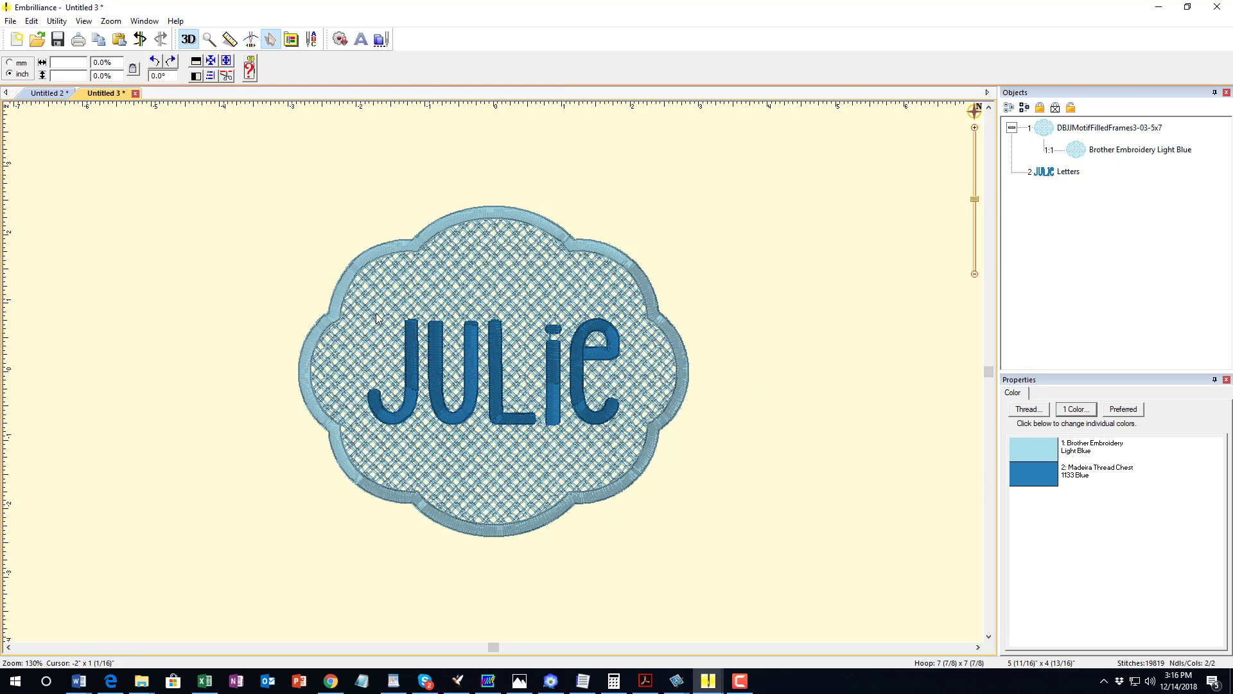